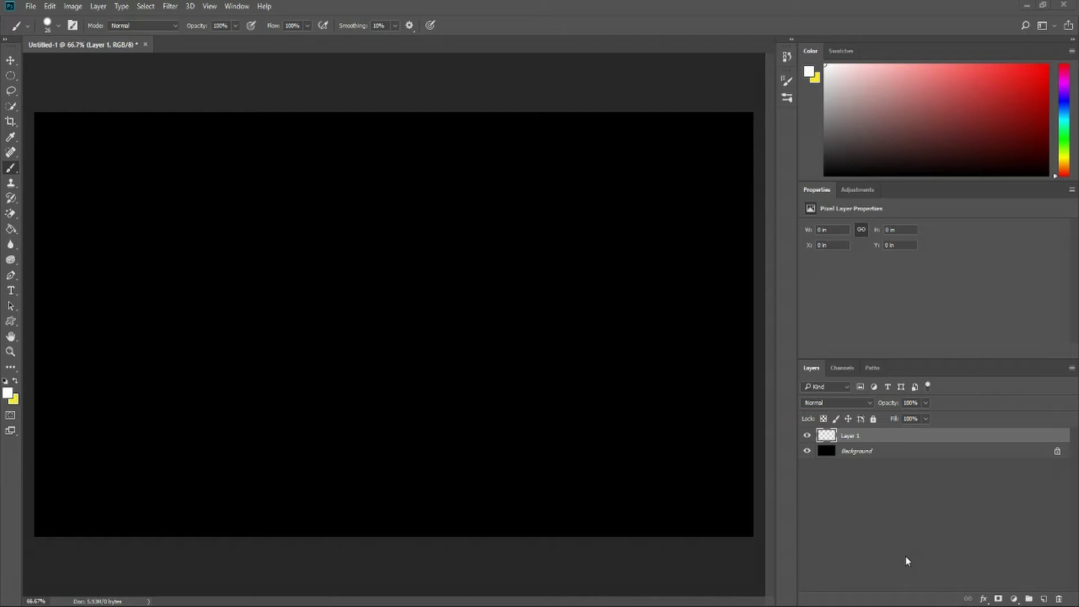
# With the soft Brush, paint looping, vertical and horizontal white test strokes, undoing each one.
pyautogui.rightClick(16, 172)
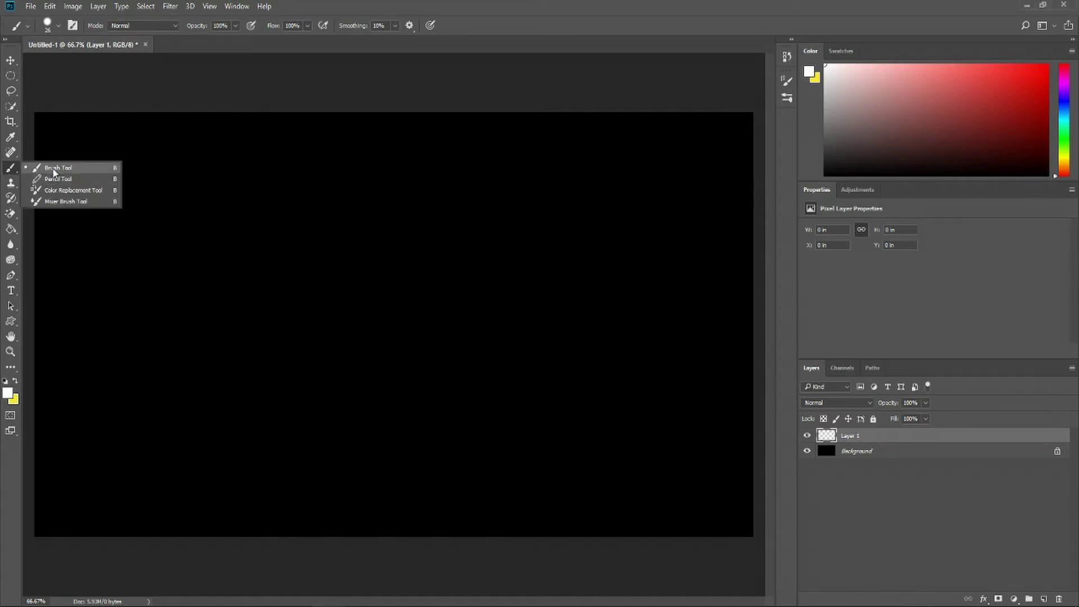
pyautogui.click(52, 170)
pyautogui.moveTo(220, 200)
pyautogui.mouseDown()
pyautogui.moveTo(447, 247)
pyautogui.moveTo(330, 263)
pyautogui.mouseUp()
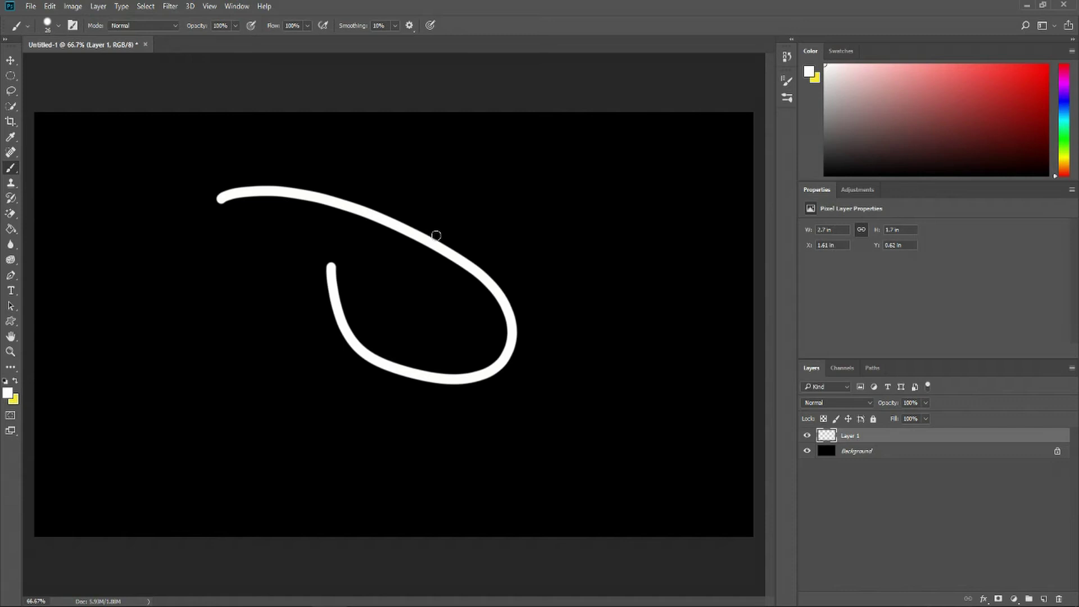
pyautogui.hotkey('ctrl', 'z')
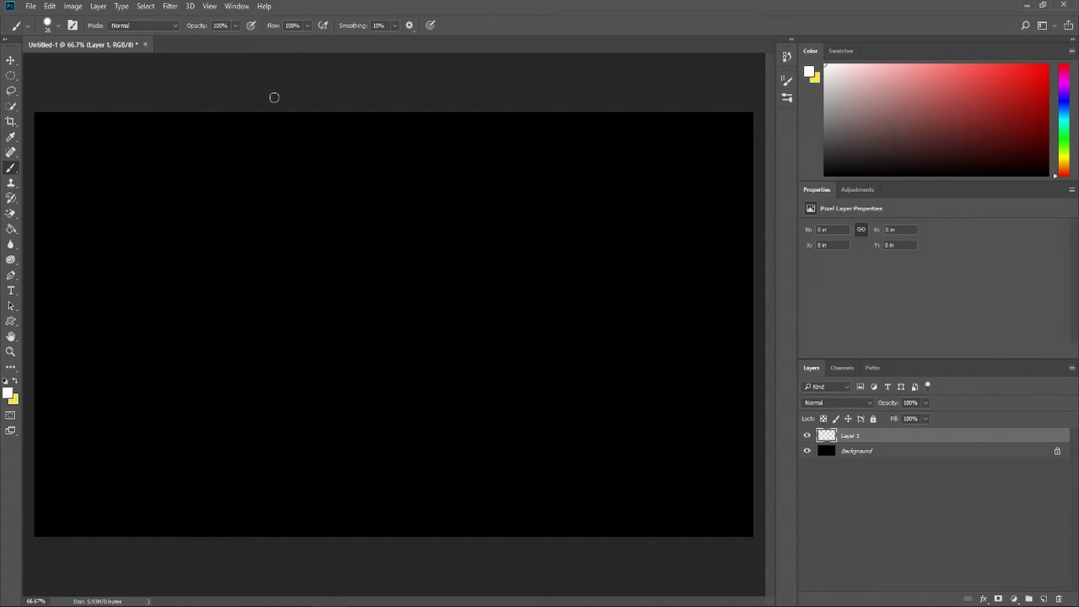
pyautogui.moveTo(275, 97)
pyautogui.mouseDown()
pyautogui.moveTo(255, 179)
pyautogui.moveTo(307, 439)
pyautogui.moveTo(308, 479)
pyautogui.moveTo(276, 548)
pyautogui.mouseUp()
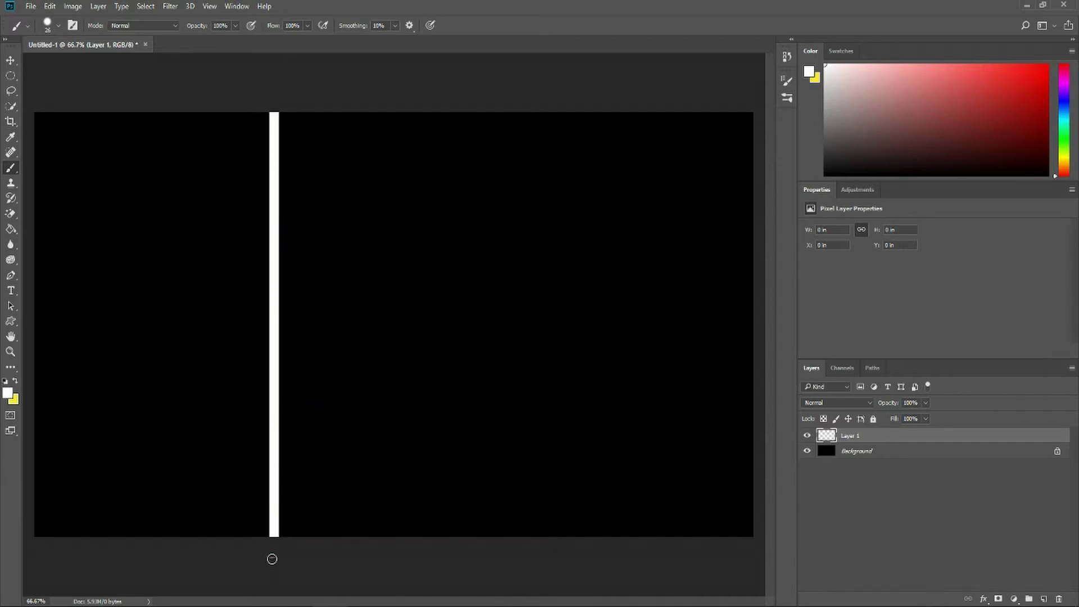
pyautogui.hotkey('ctrl', 'z')
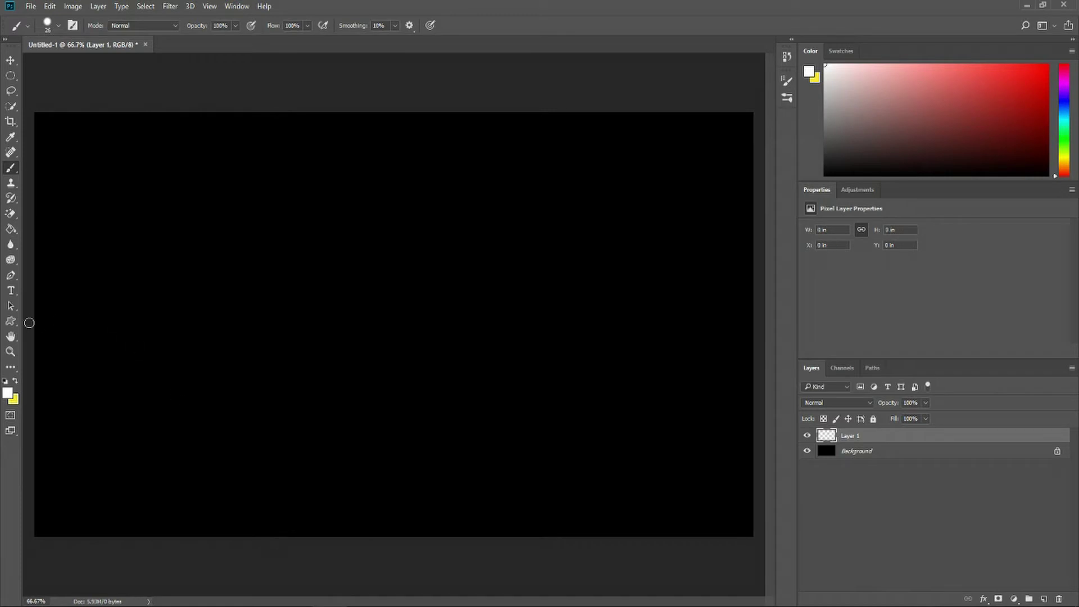
pyautogui.moveTo(29, 322)
pyautogui.mouseDown()
pyautogui.moveTo(708, 287)
pyautogui.moveTo(767, 314)
pyautogui.mouseUp()
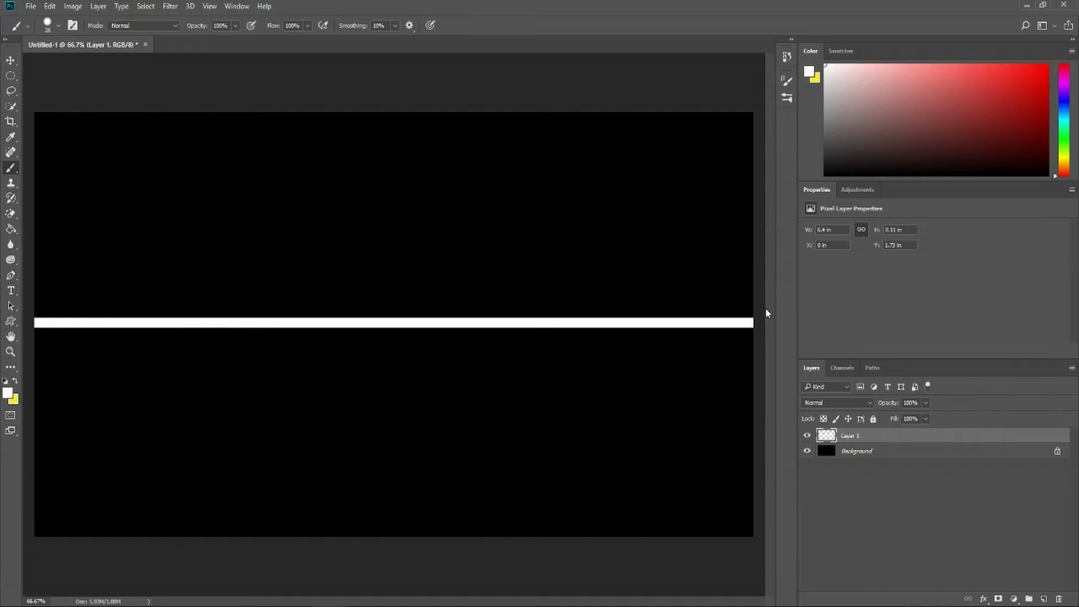
pyautogui.hotkey('ctrl', 'z')
# Switch to the Pencil Tool, draw vertical and horizontal white test lines, then undo them.
pyautogui.rightClick(10, 167)
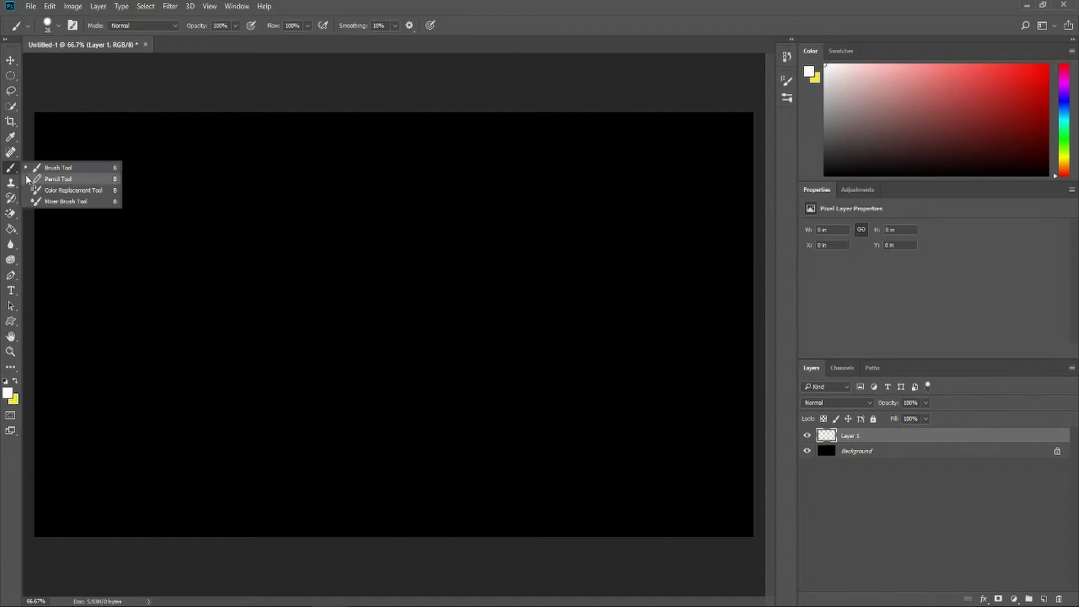
pyautogui.click(47, 180)
pyautogui.moveTo(155, 100)
pyautogui.mouseDown()
pyautogui.moveTo(131, 207)
pyautogui.moveTo(140, 544)
pyautogui.mouseUp()
pyautogui.moveTo(156, 278)
pyautogui.mouseDown()
pyautogui.moveTo(337, 248)
pyautogui.moveTo(759, 278)
pyautogui.mouseUp()
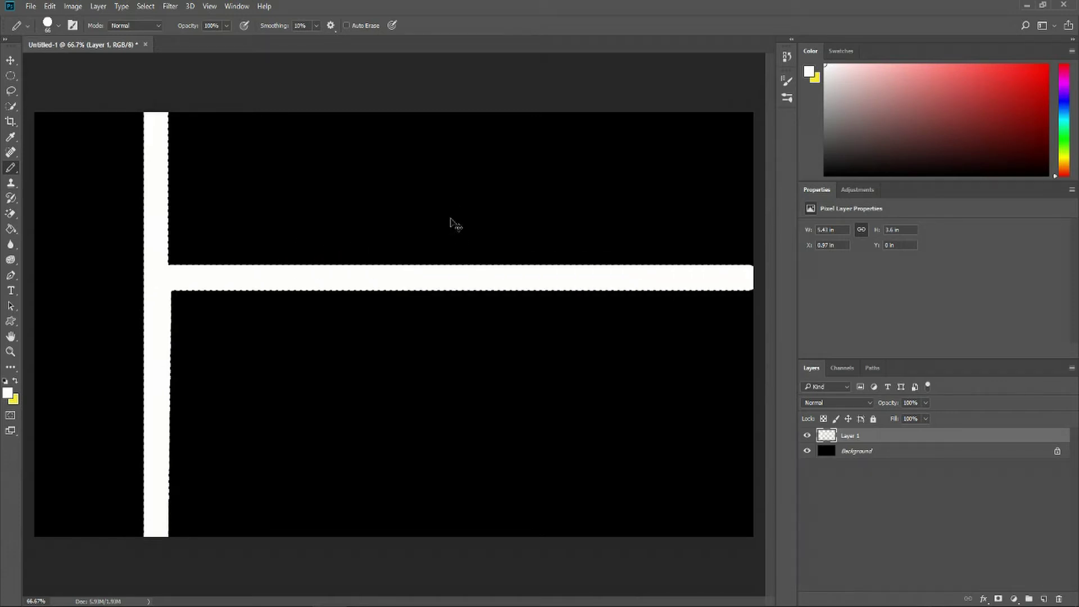
pyautogui.hotkey('ctrl', 'z')
pyautogui.hotkey('ctrl', 'z')
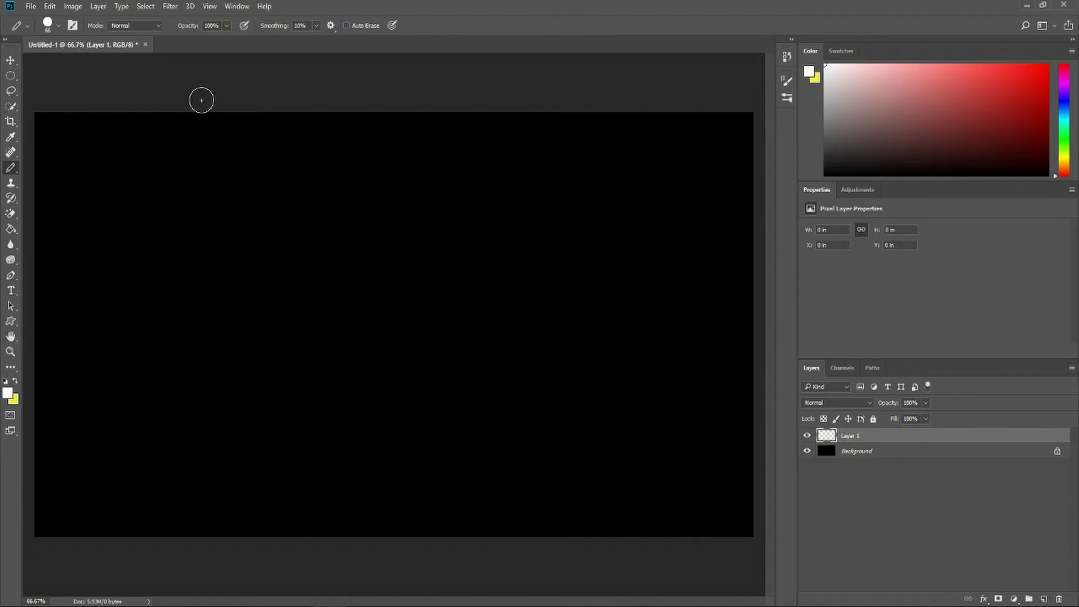
pyautogui.click(215, 9)
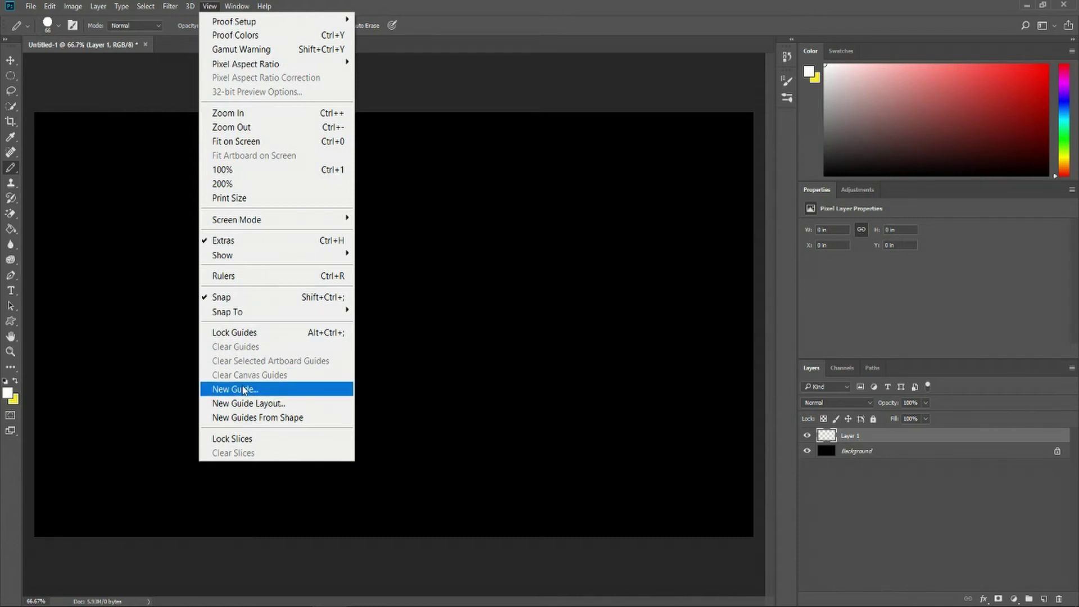
pyautogui.click(257, 406)
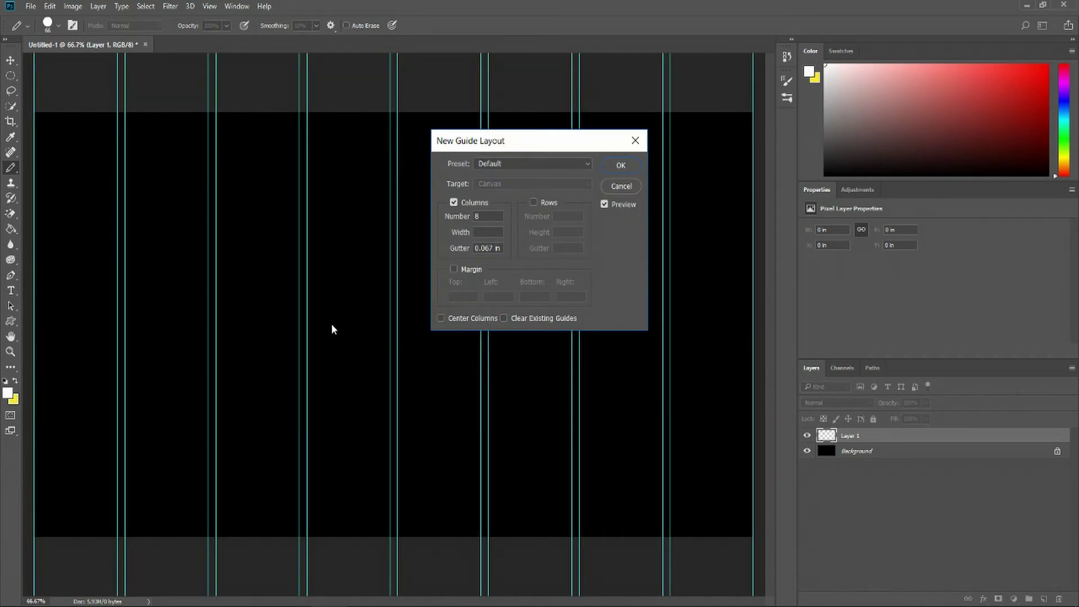
pyautogui.click(499, 163)
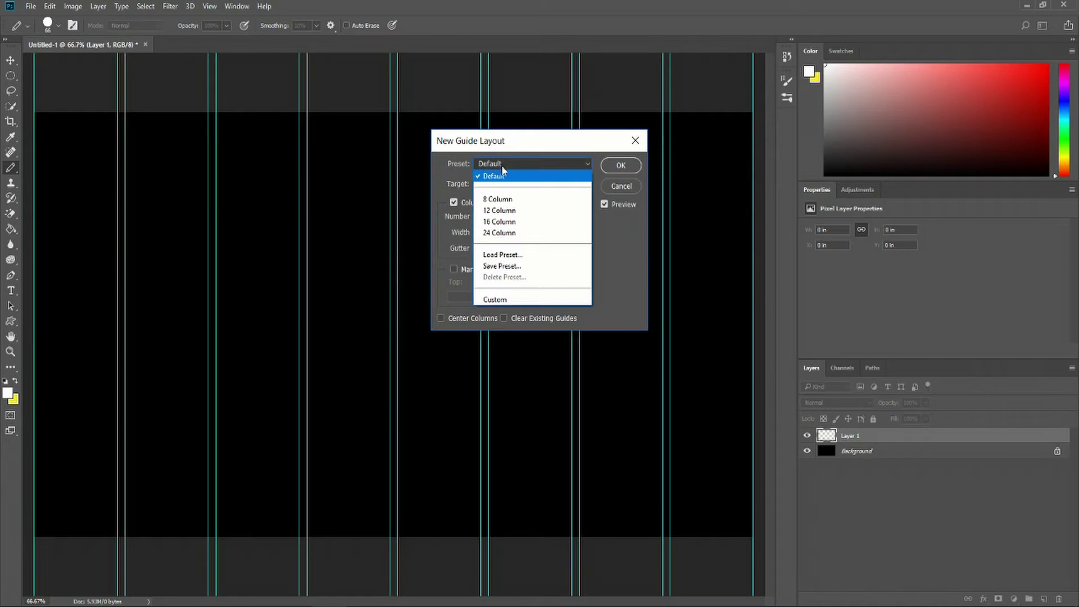
pyautogui.click(578, 167)
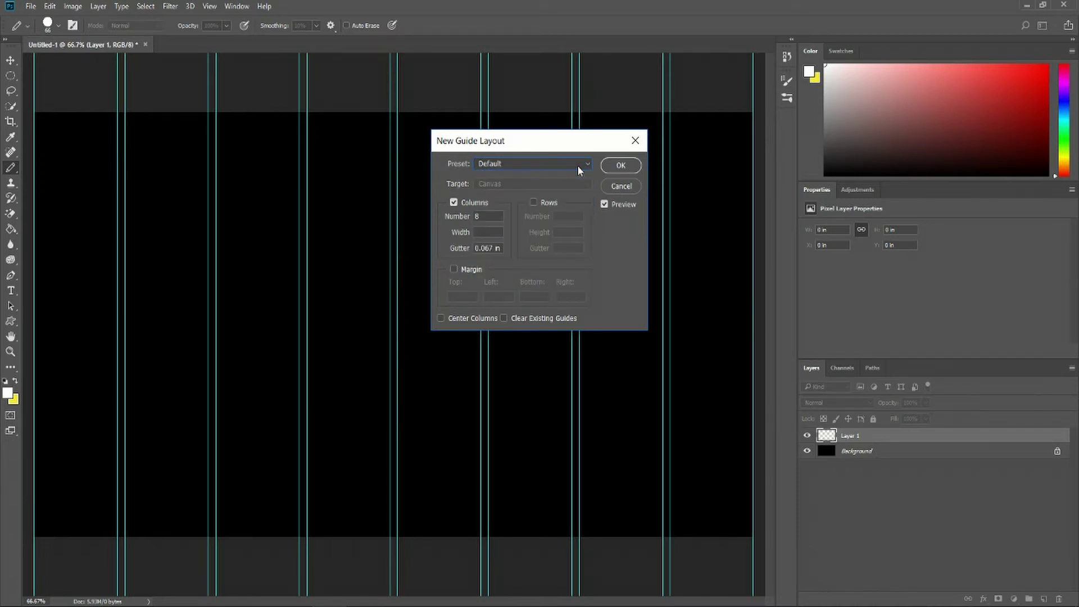
# Cancel the guide layout and the New Guide dialog without adding any guides.
pyautogui.click(621, 191)
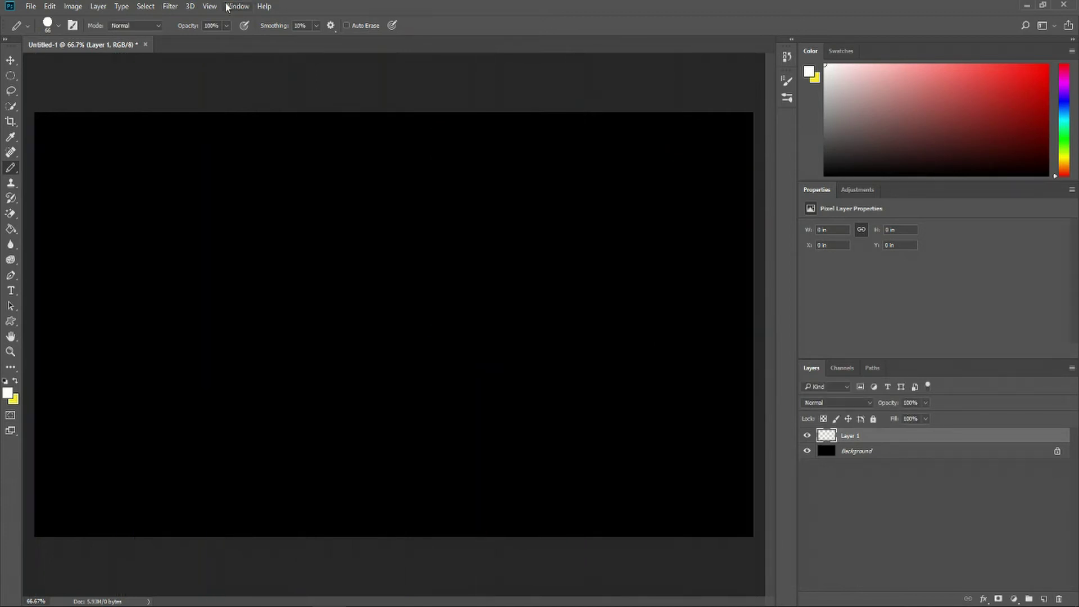
pyautogui.click(209, 6)
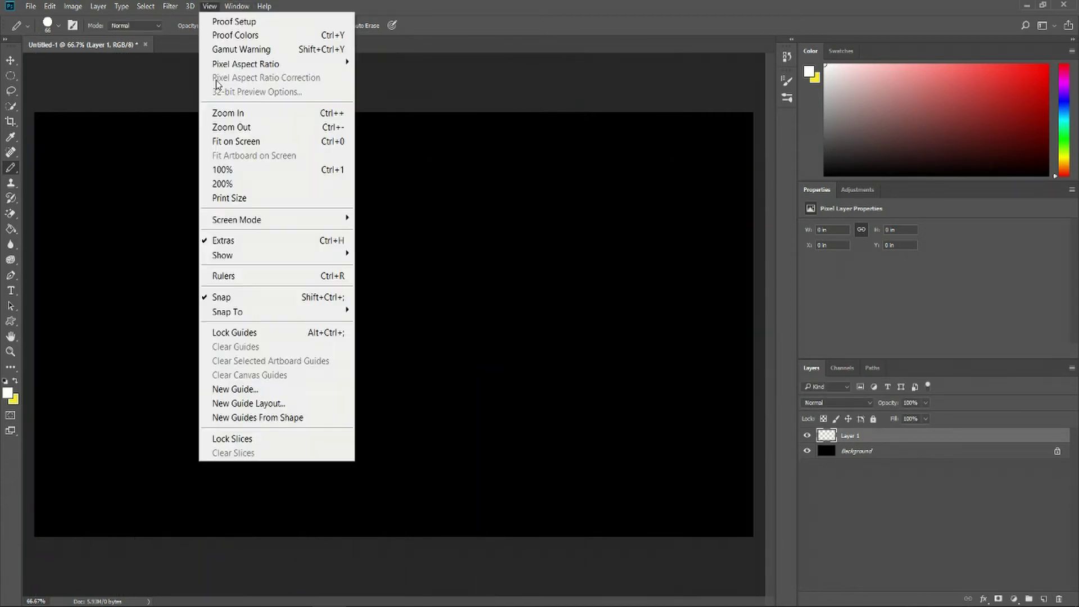
pyautogui.click(256, 390)
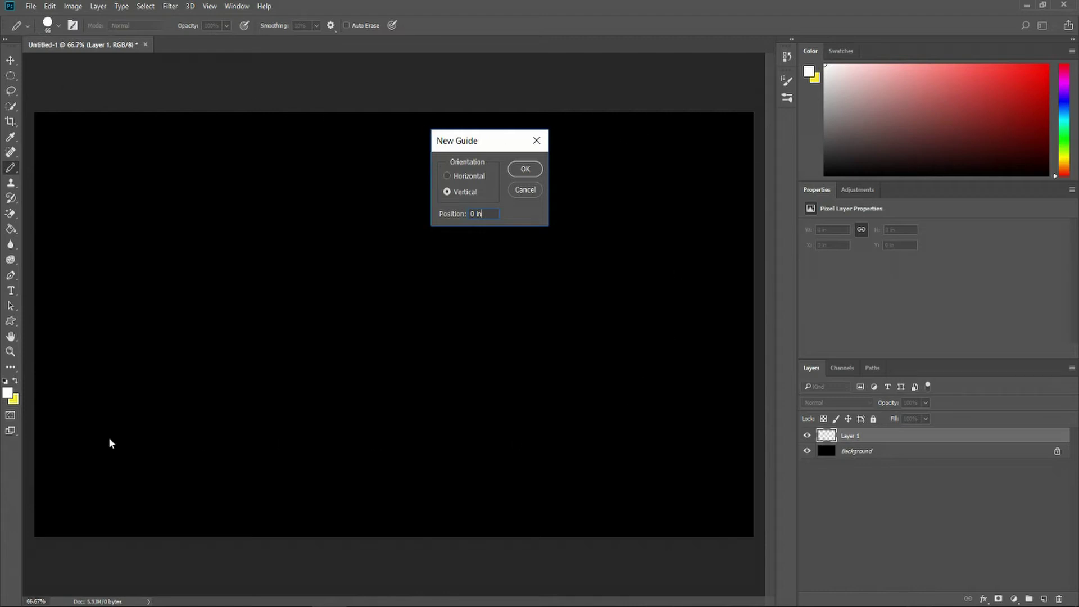
pyautogui.click(525, 190)
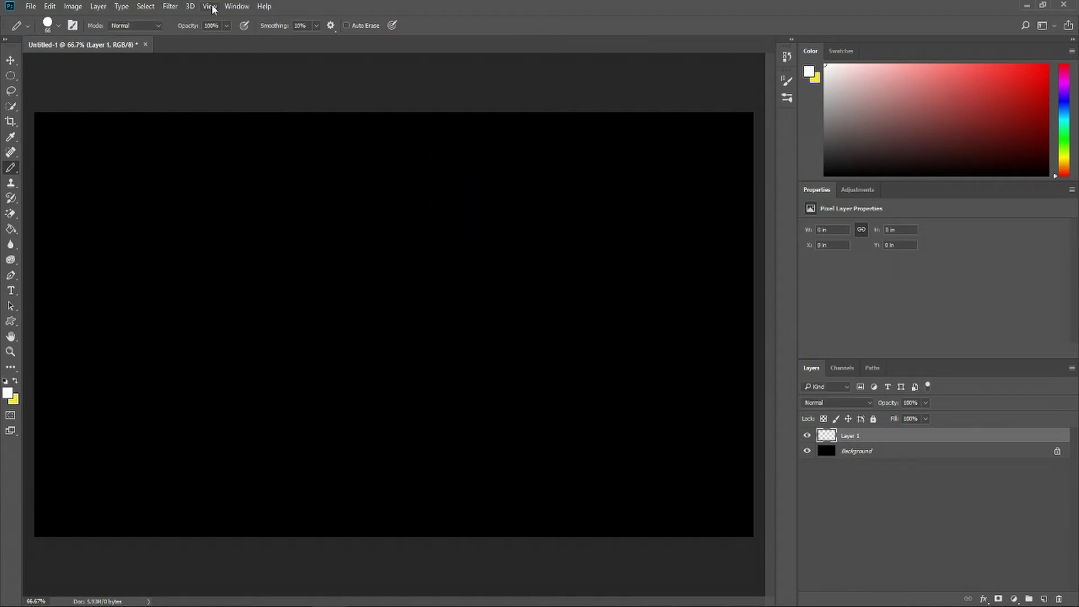
# Turn on View > Rulers and change the ruler units from inches to pixels.
pyautogui.click(211, 7)
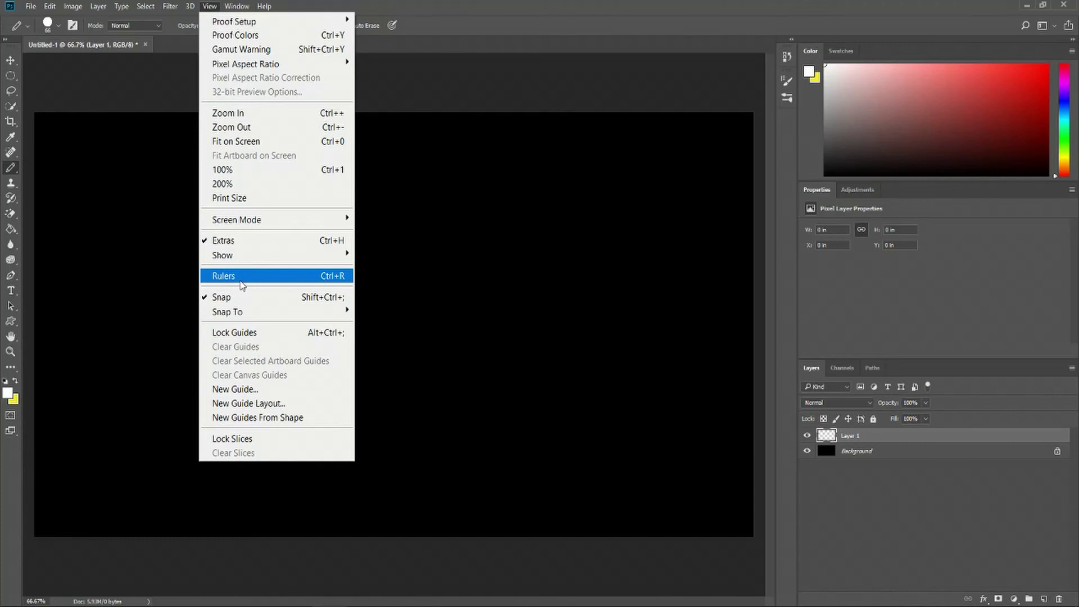
pyautogui.click(244, 277)
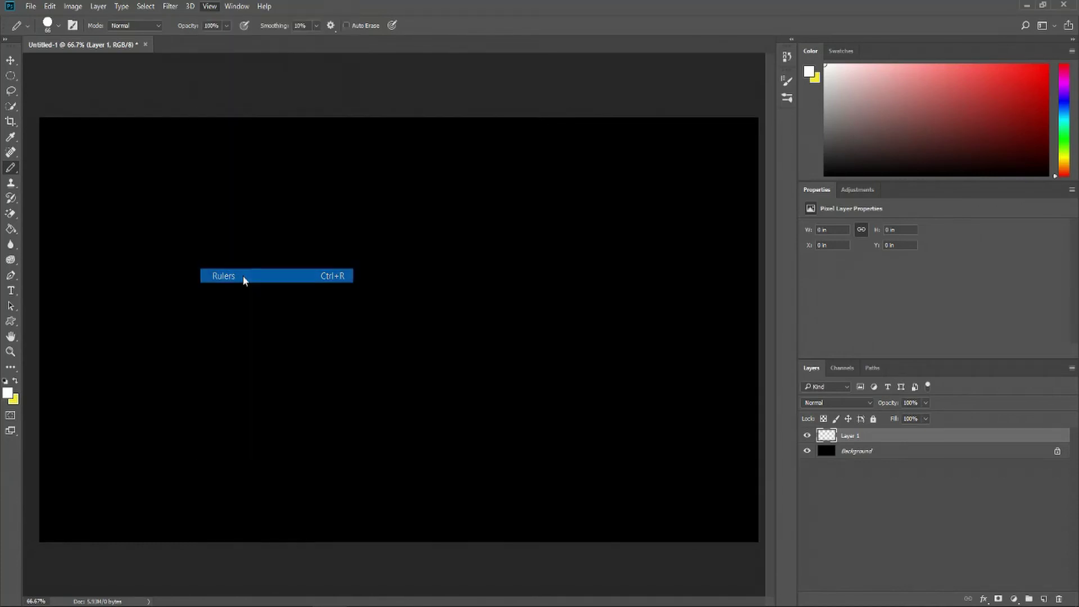
pyautogui.rightClick(171, 59)
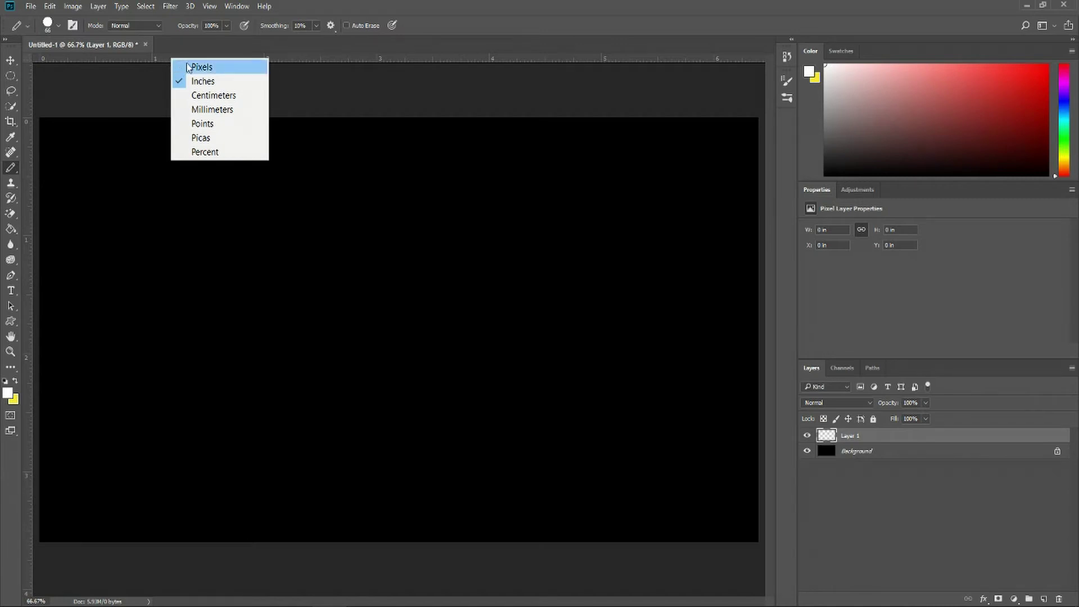
pyautogui.click(191, 67)
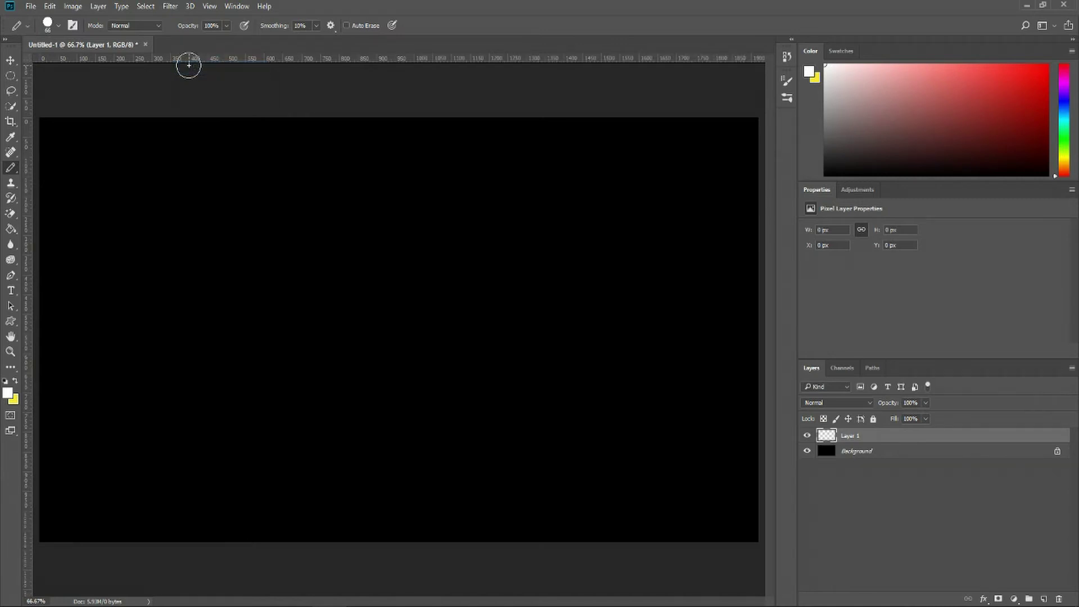
# Add a vertical guide at 960 px via View > New Guide, then zoom out slightly.
pyautogui.click(209, 6)
pyautogui.click(247, 349)
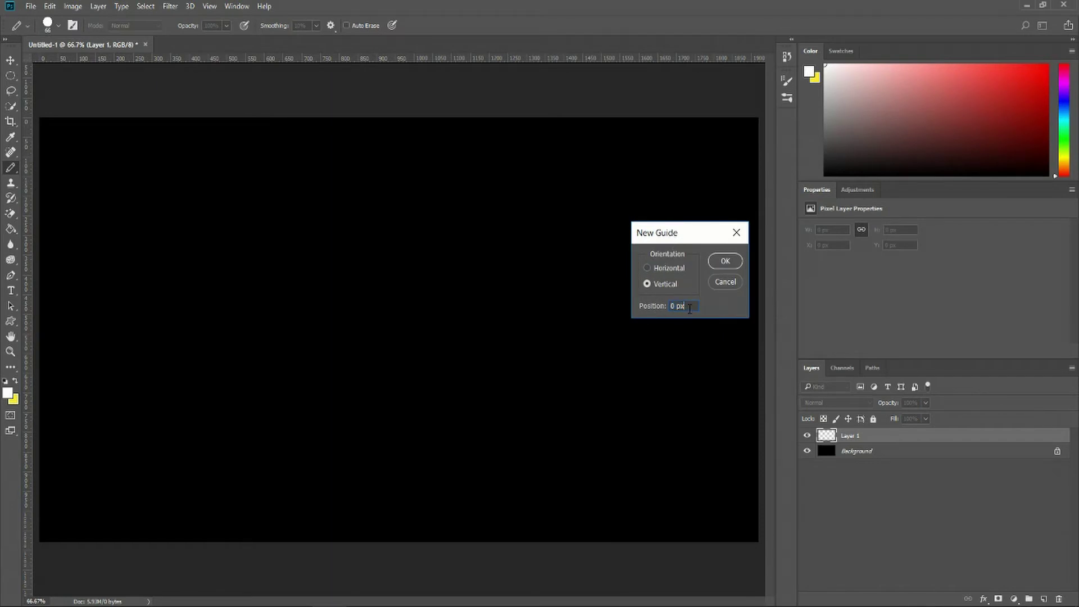
pyautogui.click(689, 308)
pyautogui.press('BackSpace')
pyautogui.press('BackSpace')
pyautogui.press('BackSpace')
pyautogui.click(717, 261)
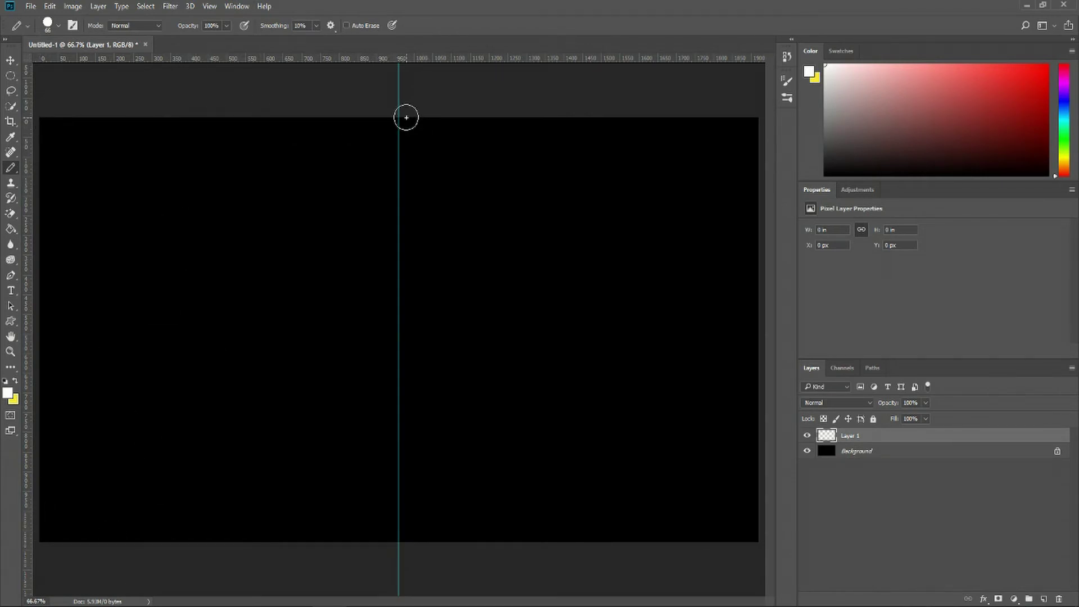
pyautogui.scroll(-1, 469, 208)
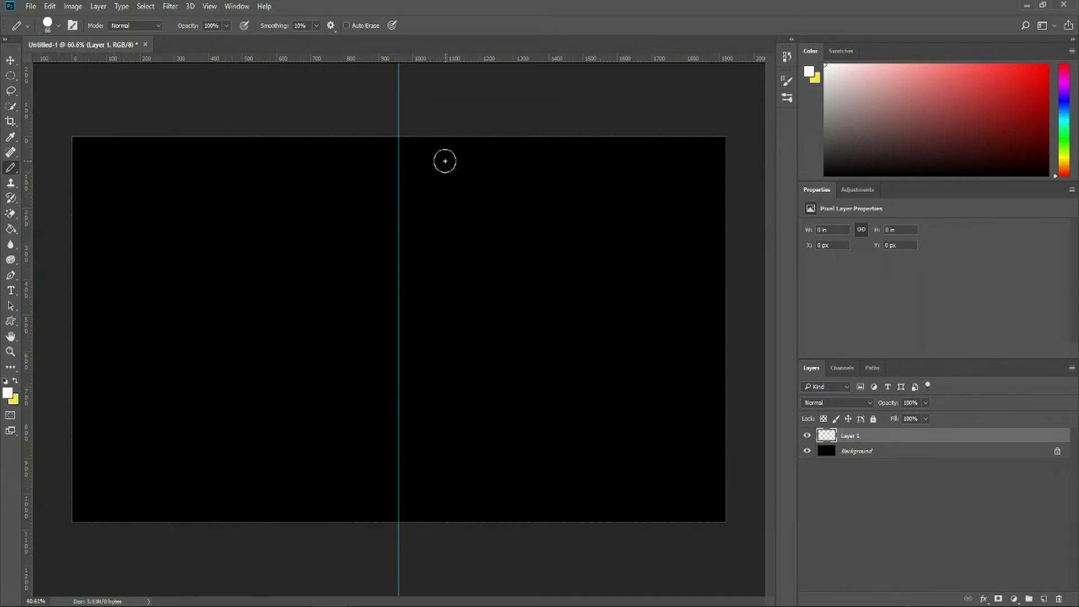
# Add a horizontal guide at 540 px via View > New Guide.
pyautogui.click(210, 6)
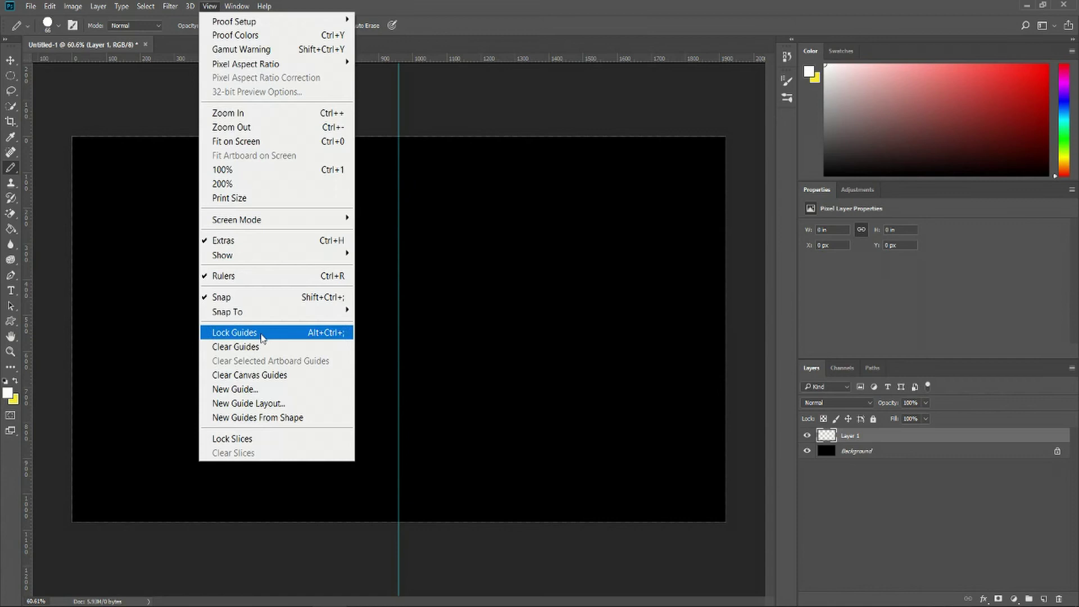
pyautogui.click(281, 389)
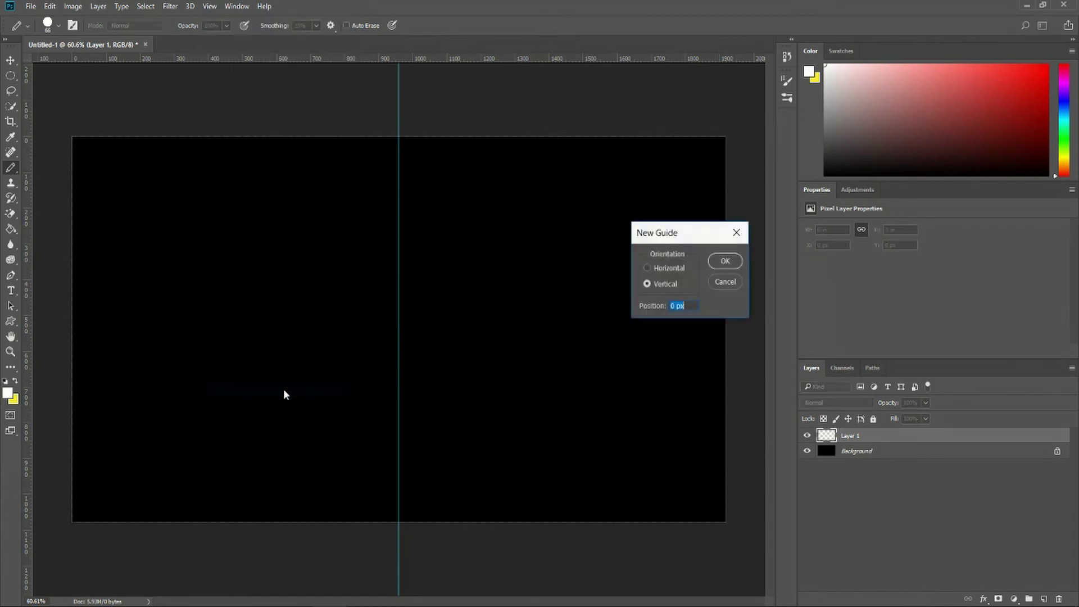
pyautogui.click(668, 272)
pyautogui.write('540 px')
pyautogui.click(725, 259)
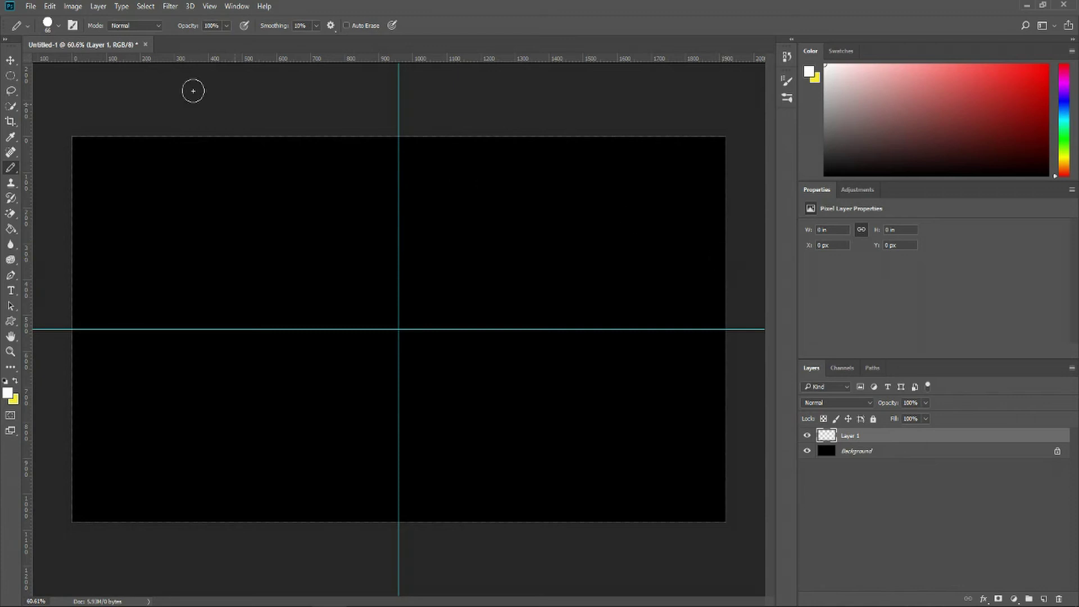
pyautogui.keyDown('alt'); pyautogui.click(79, 315); pyautogui.keyUp('alt')
pyautogui.click(215, 7)
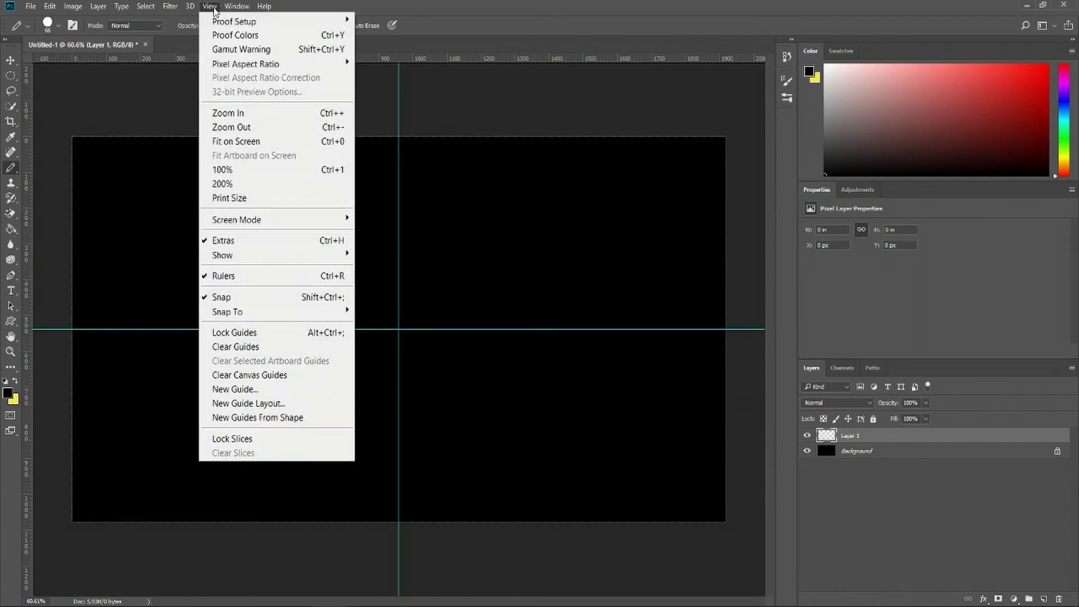
pyautogui.moveTo(276, 319)
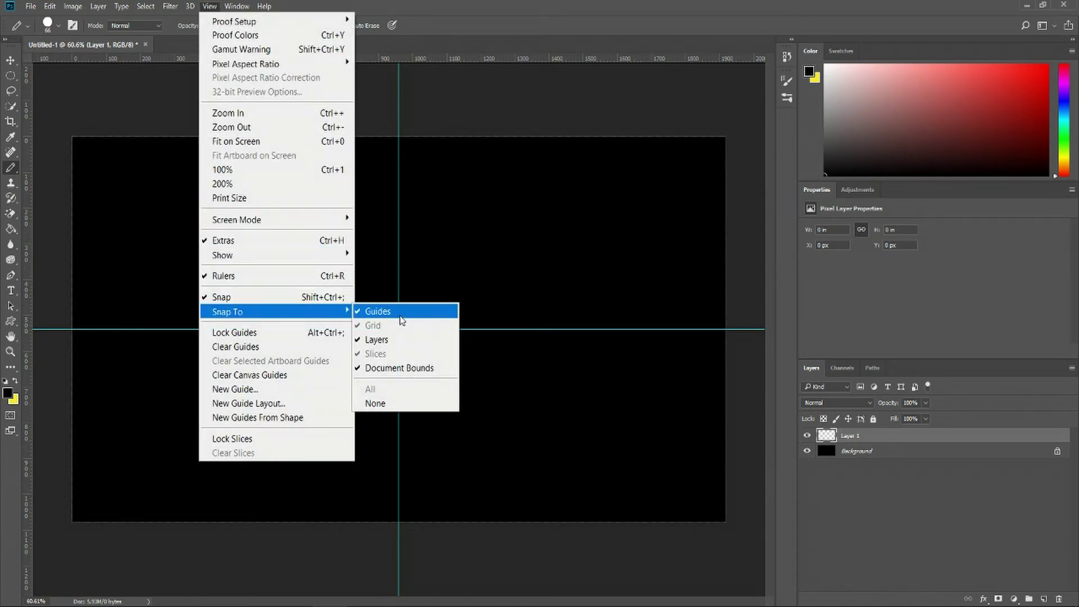
pyautogui.click(210, 11)
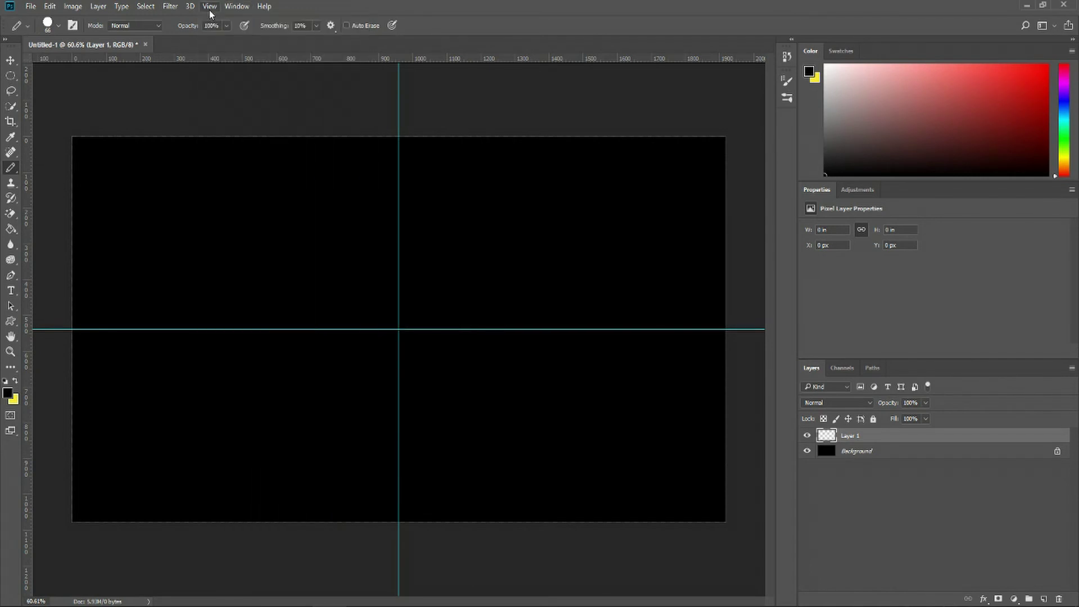
pyautogui.click(8, 392)
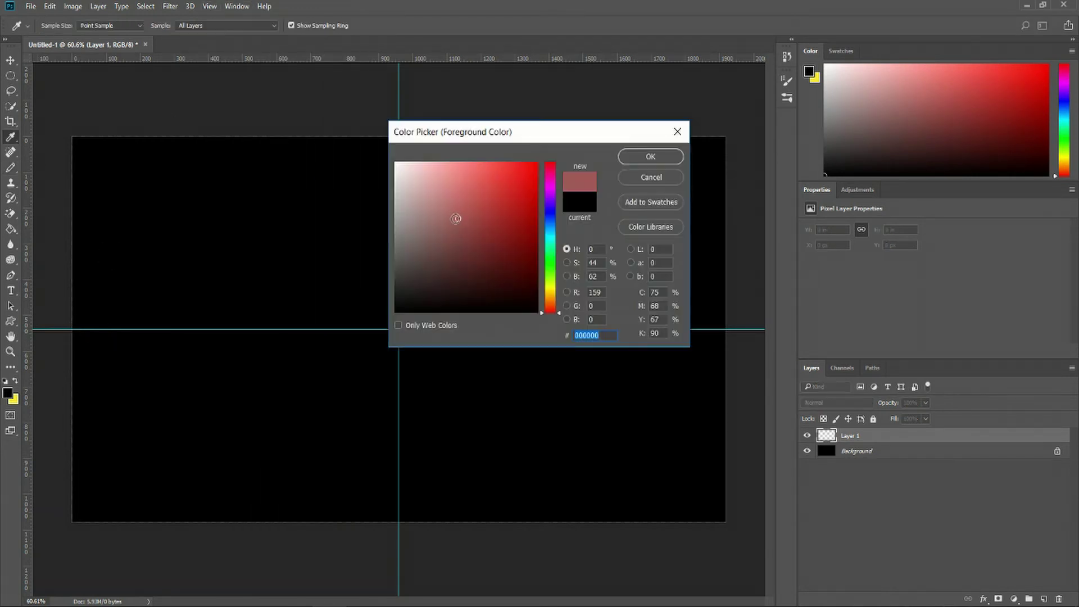
pyautogui.write('ffffff')
# Pencil a white line along the 540 px guide edge to edge, then a freehand vertical stroke.
pyautogui.click(650, 155)
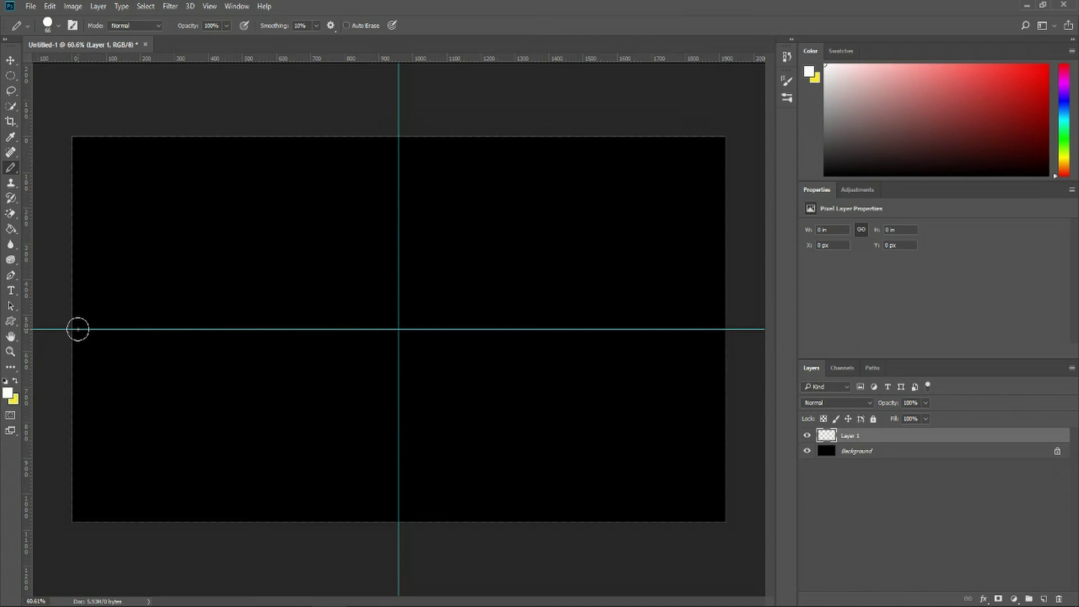
pyautogui.moveTo(77, 329); pyautogui.dragTo(550, 329)
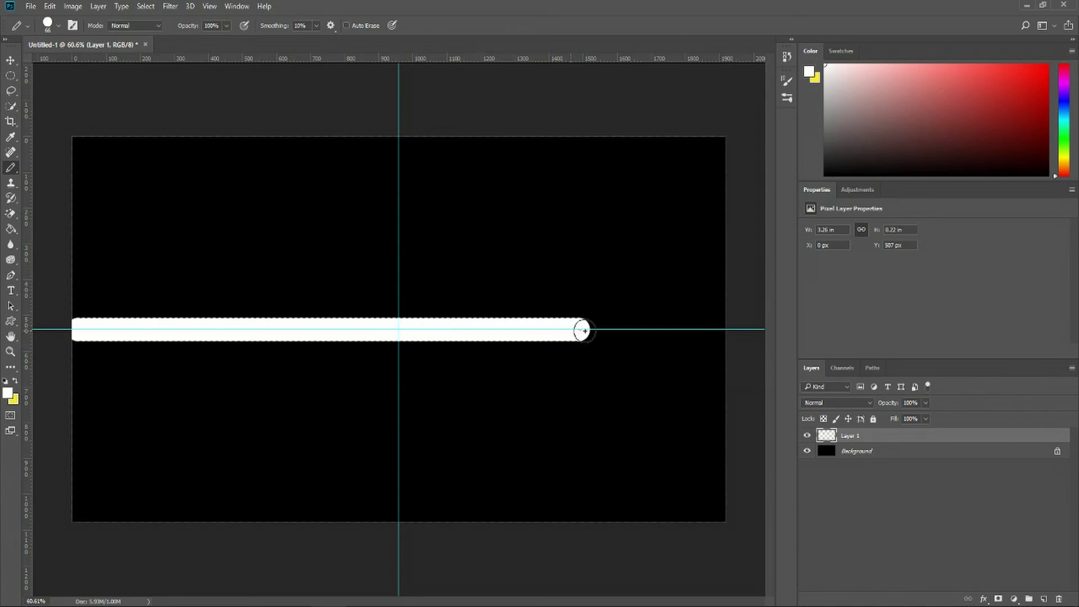
pyautogui.moveTo(584, 330); pyautogui.dragTo(739, 325)
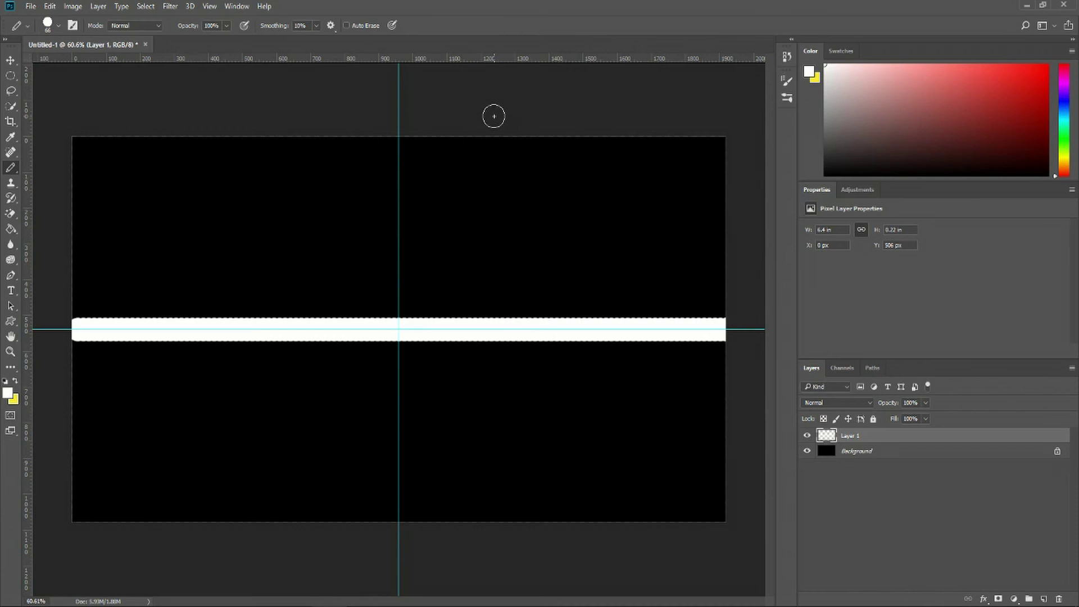
pyautogui.moveTo(494, 113); pyautogui.dragTo(483, 546)
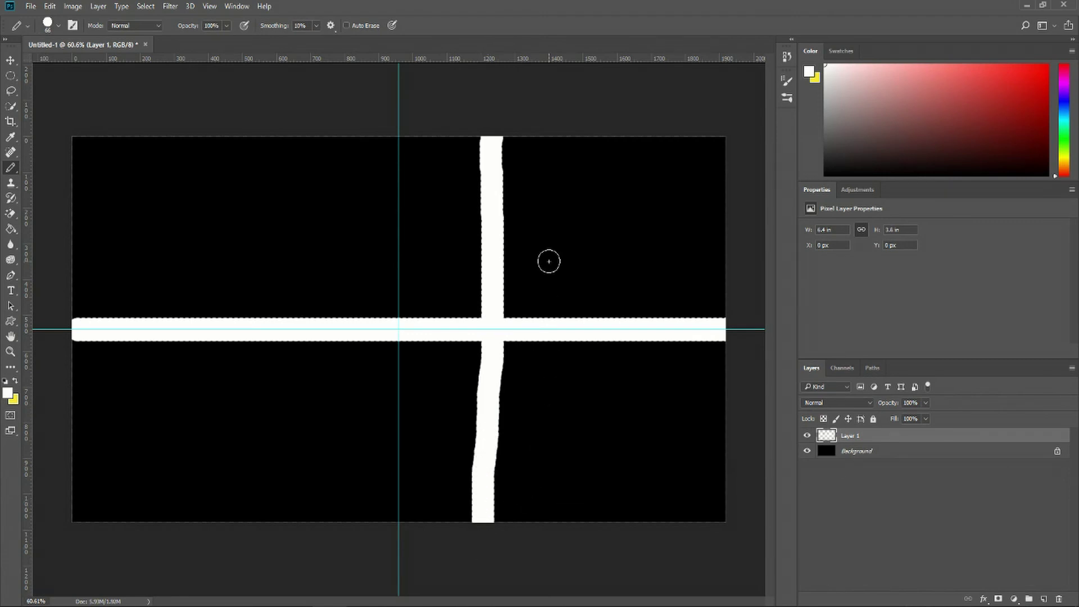
# Undo the crooked stroke, pencil down the 960 px guide, erase the stray blob, and extend to the bottom.
pyautogui.hotkey('ctrl', 'z')
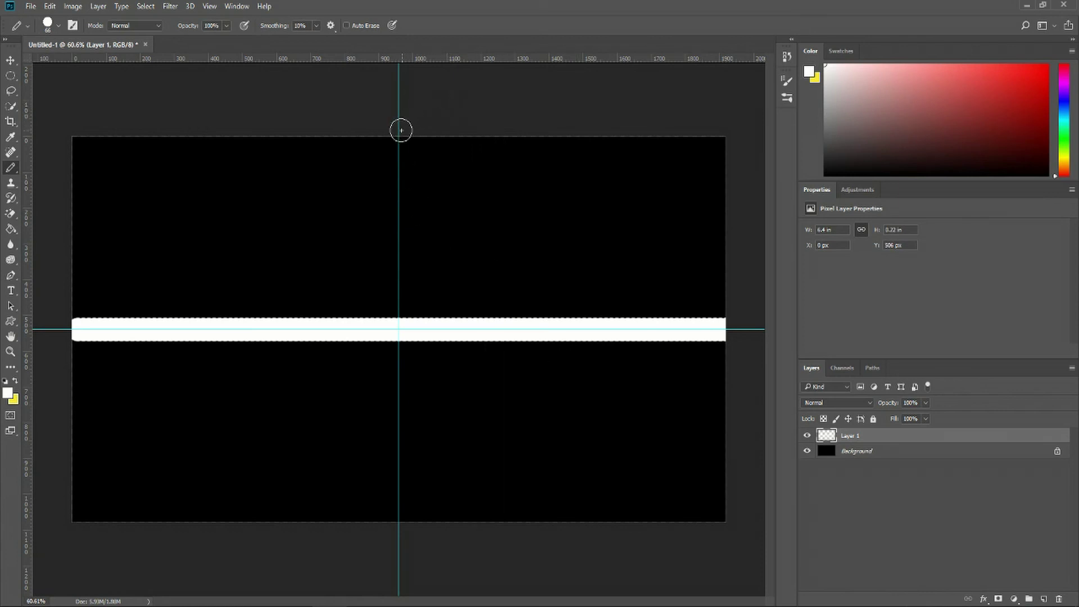
pyautogui.moveTo(399, 131); pyautogui.dragTo(397, 400)
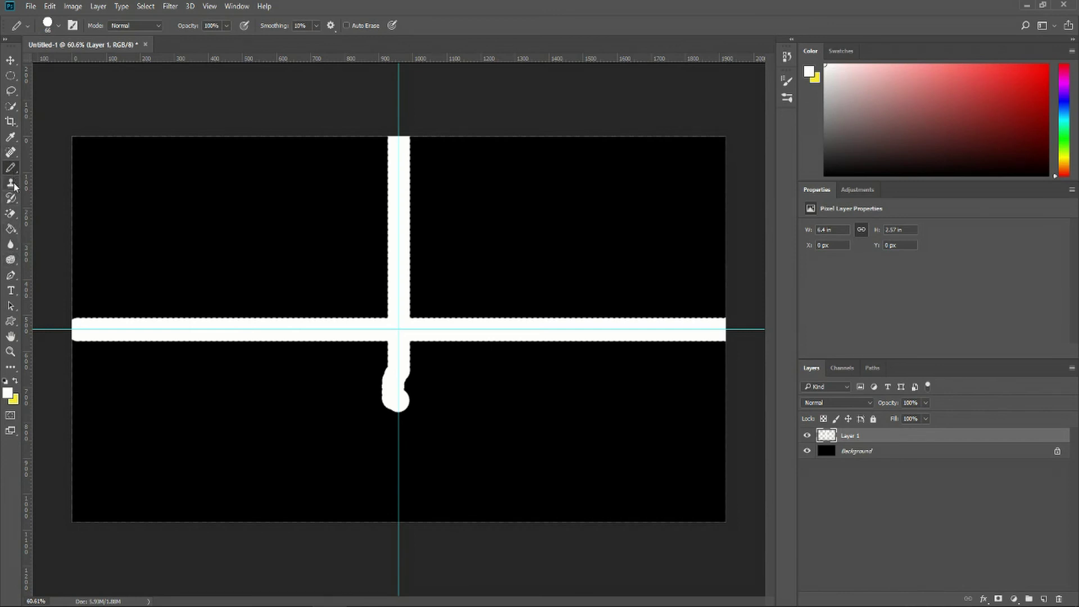
pyautogui.press('e')
pyautogui.moveTo(400, 372); pyautogui.dragTo(398, 380)
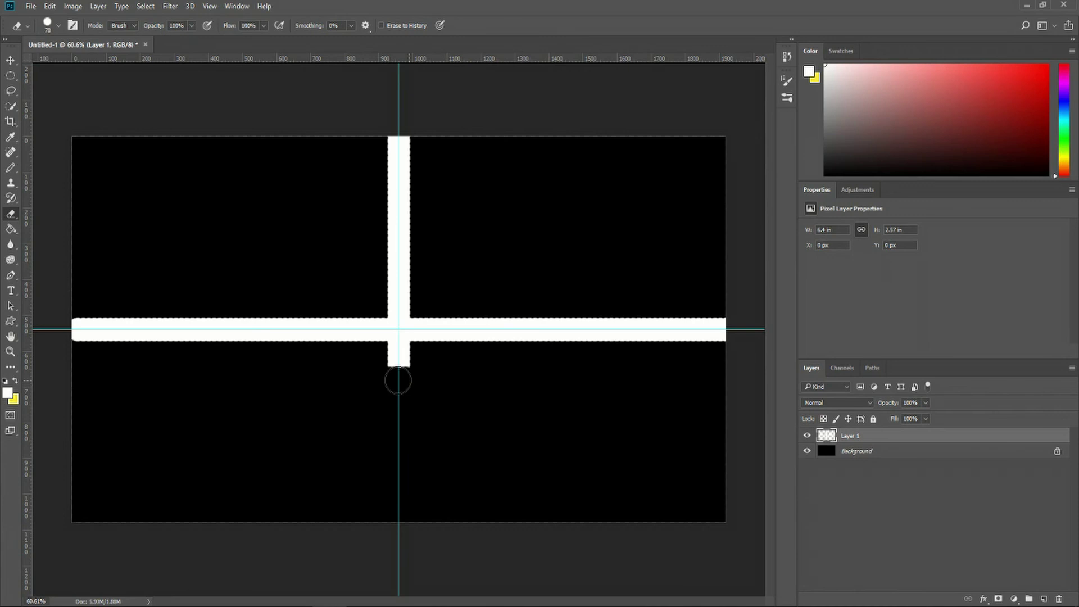
pyautogui.click(10, 167)
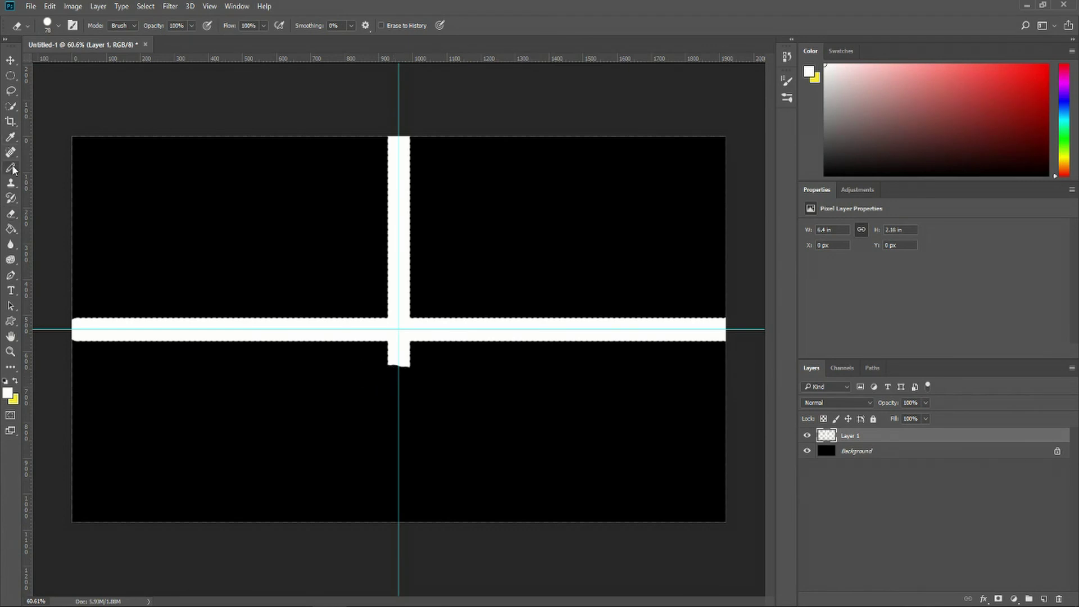
pyautogui.keyDown('shift'); pyautogui.click(398, 521); pyautogui.keyUp('shift')
# Add a vertical guide at 250 px via View > New Guide.
pyautogui.click(209, 6)
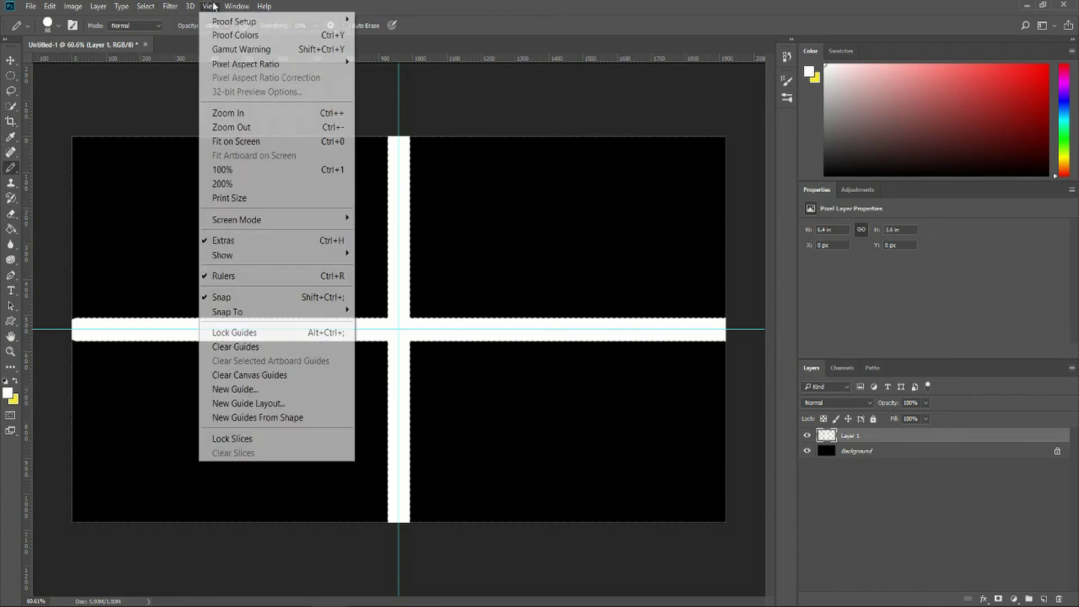
pyautogui.click(296, 388)
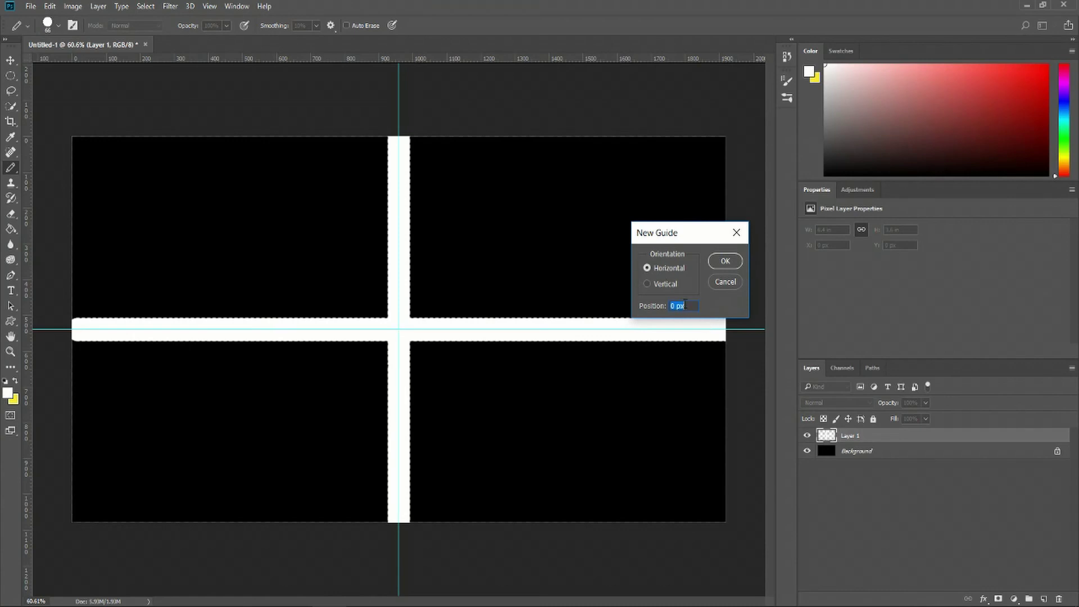
pyautogui.write('250')
pyautogui.click(726, 261)
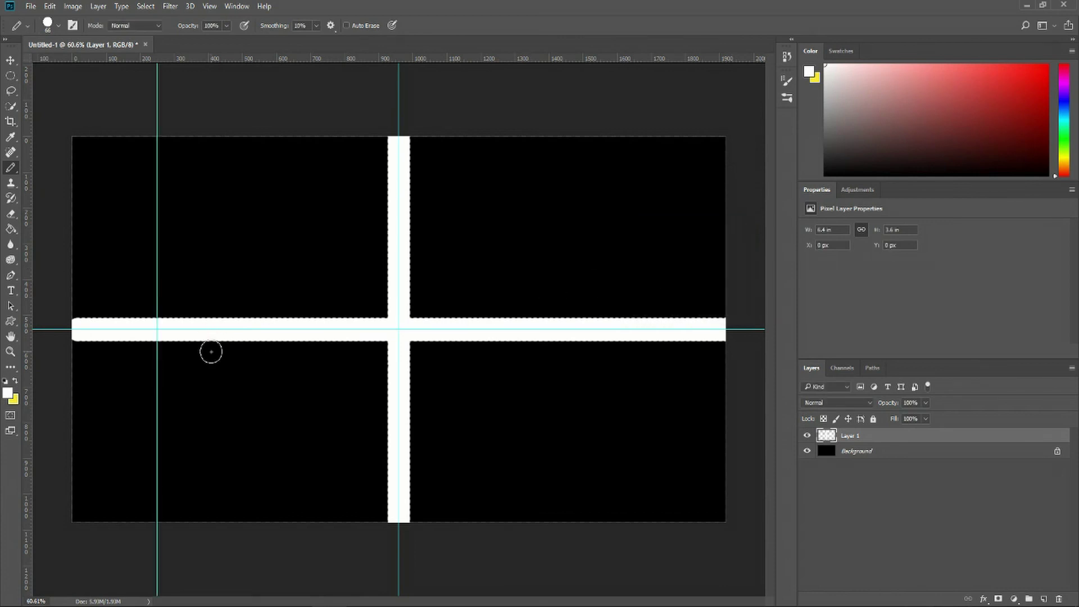
# Pencil a white line down the 250 px guide, then undo the overly long stroke.
pyautogui.click(157, 140)
pyautogui.moveTo(157, 140)
pyautogui.mouseDown()
pyautogui.moveTo(155, 409)
pyautogui.moveTo(157, 241)
pyautogui.mouseUp()
pyautogui.hotkey('ctrl', 'z')
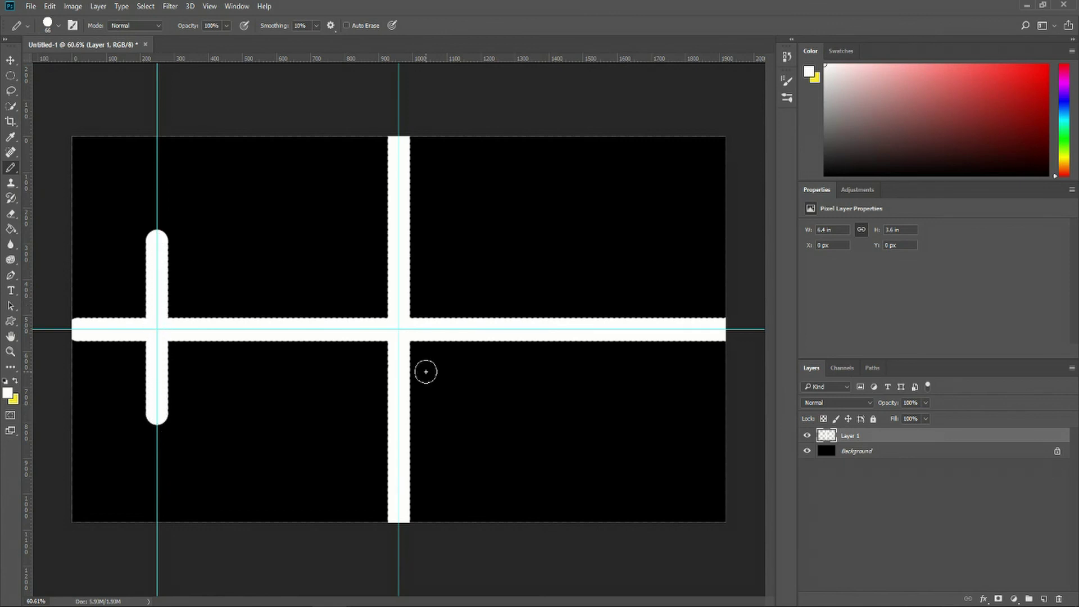